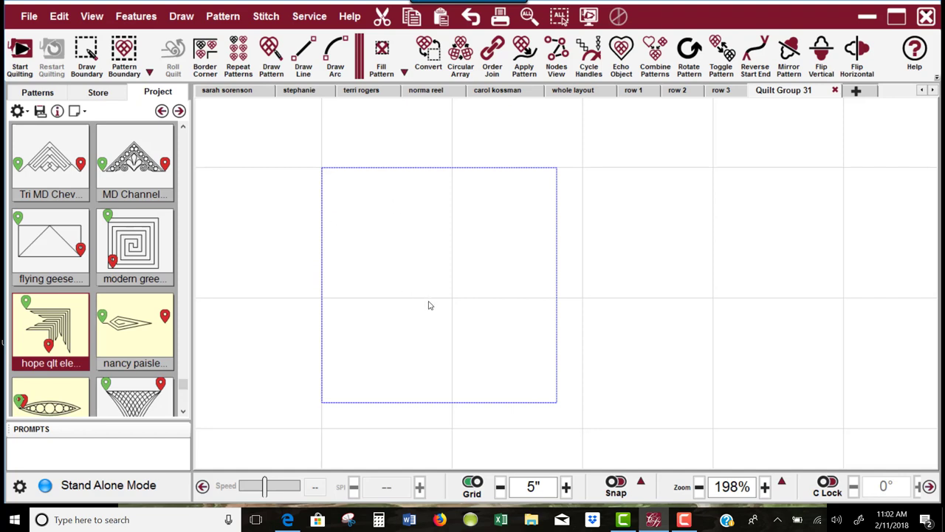
Drag the corner chevron pattern from the Project panel onto the canvas beside the boundary
scroll(428, 305, "down", 3)
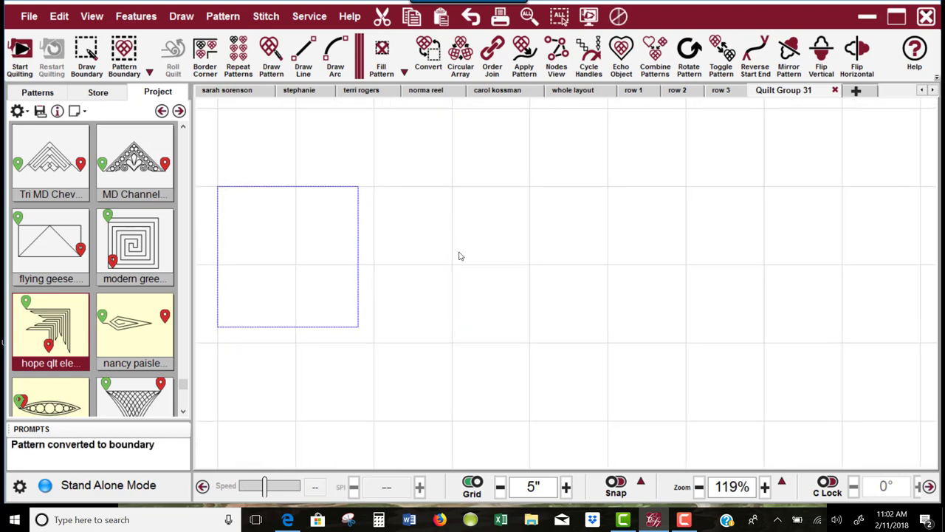
left_click_drag(45, 328, 643, 234)
left_click(810, 227)
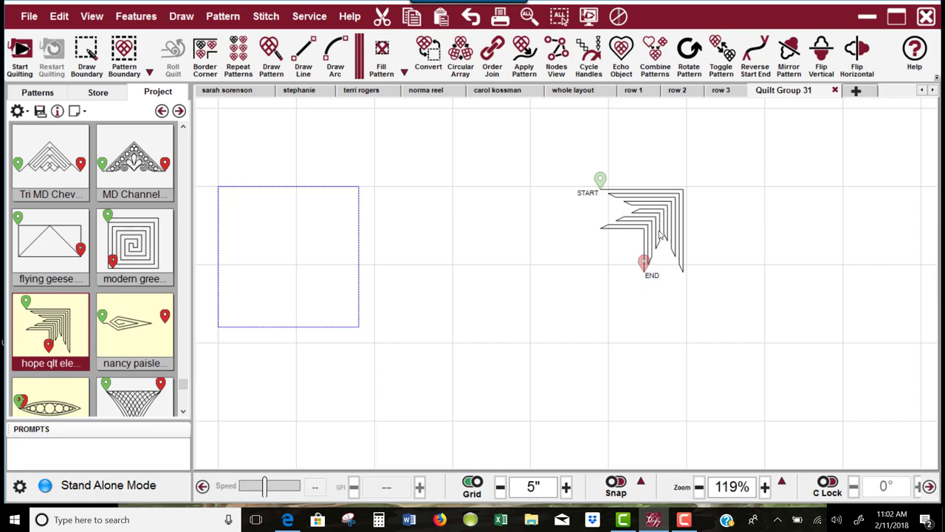
Select the 5.3 by 5.3 corner chevron pattern and nudge it slightly into place
scroll(667, 217, "up", 4)
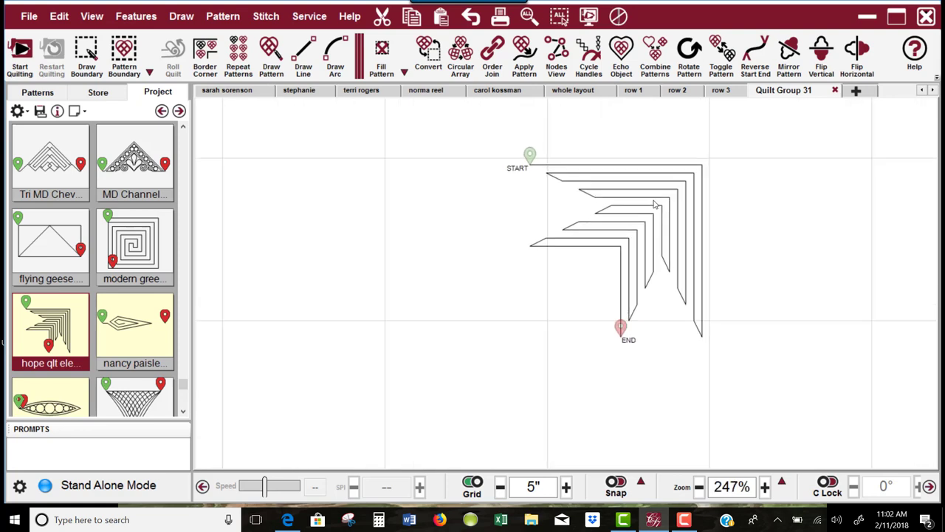
left_click(652, 206)
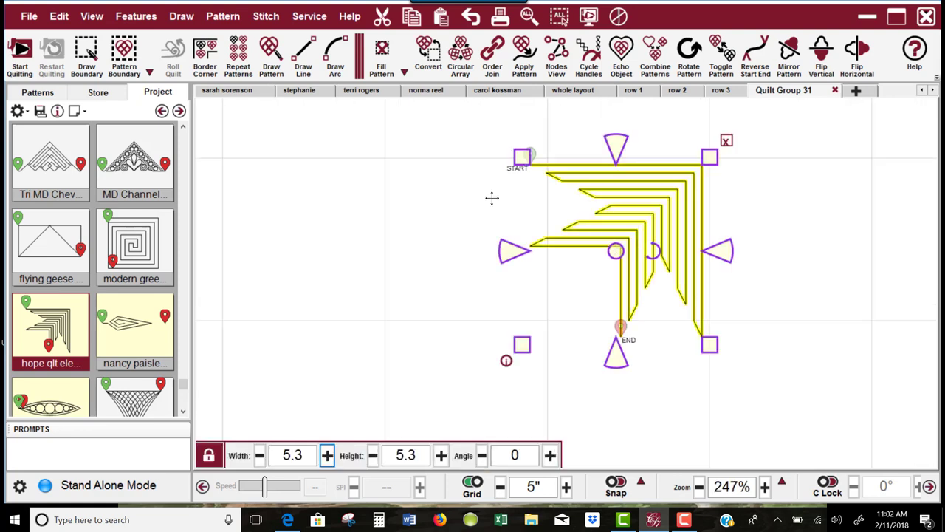
left_click_drag(615, 250, 617, 249)
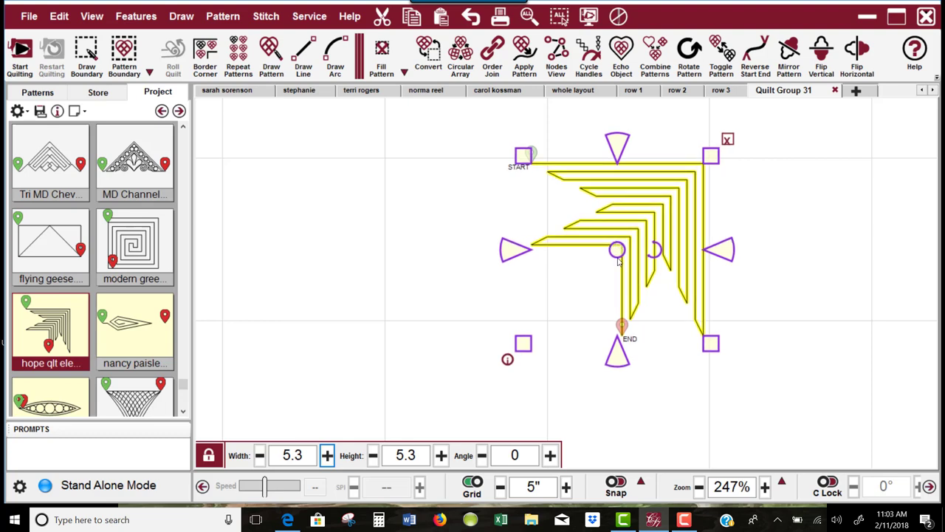
scroll(599, 295, "down", 2)
scroll(600, 295, "down", 2)
left_click_drag(590, 342, 539, 314)
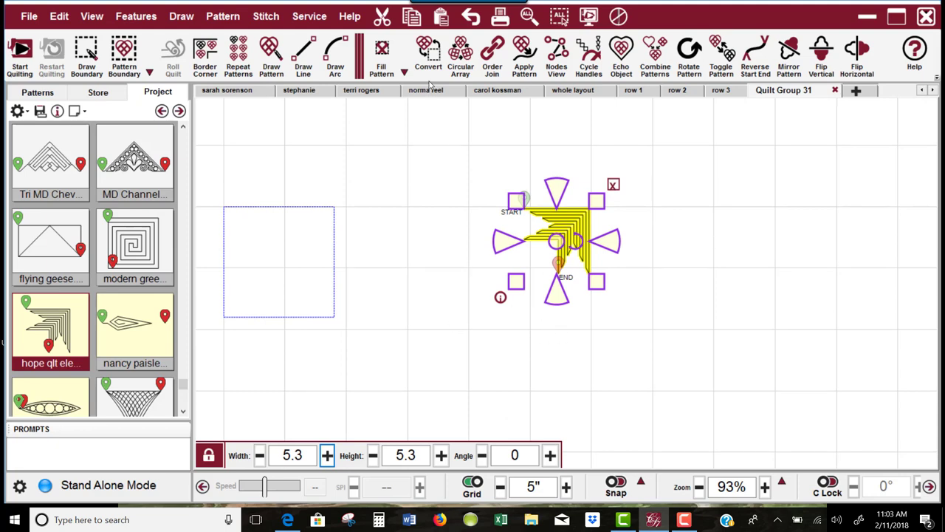
Start an unconnected circular array of 4 copies at -90°, with End Point snapping off
left_click(463, 50)
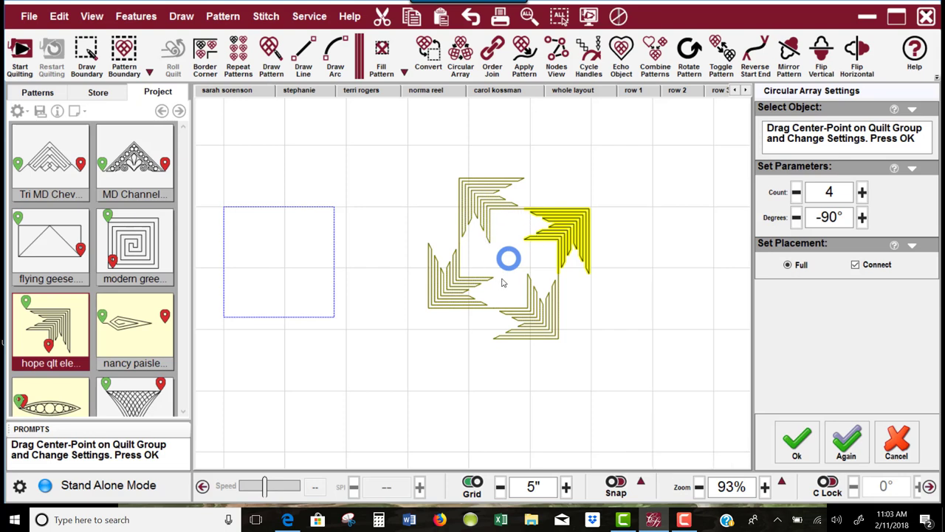
left_click(856, 265)
left_click(619, 487)
left_click(640, 481)
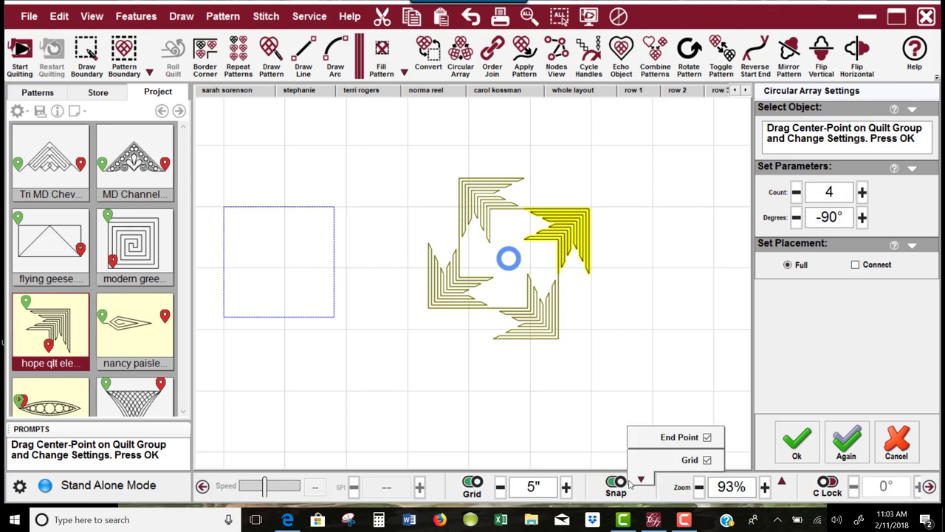
left_click(707, 438)
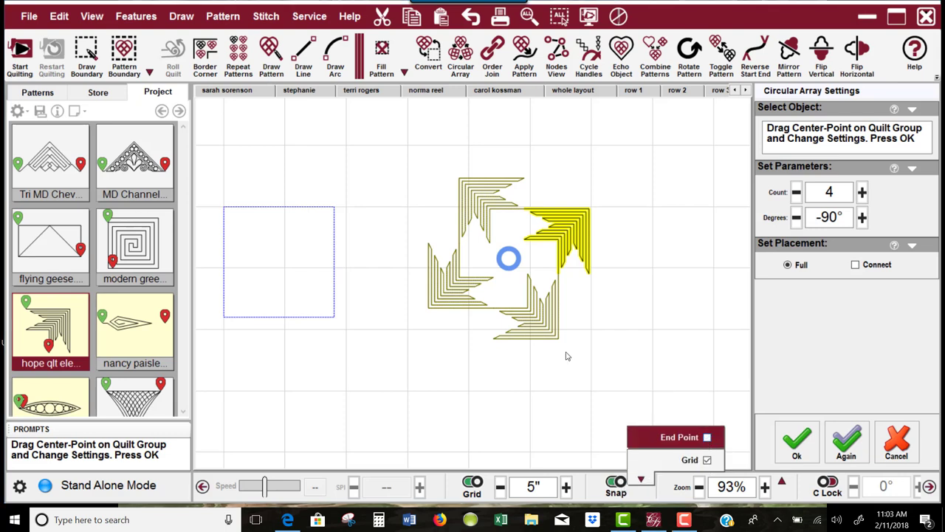
left_click(707, 460)
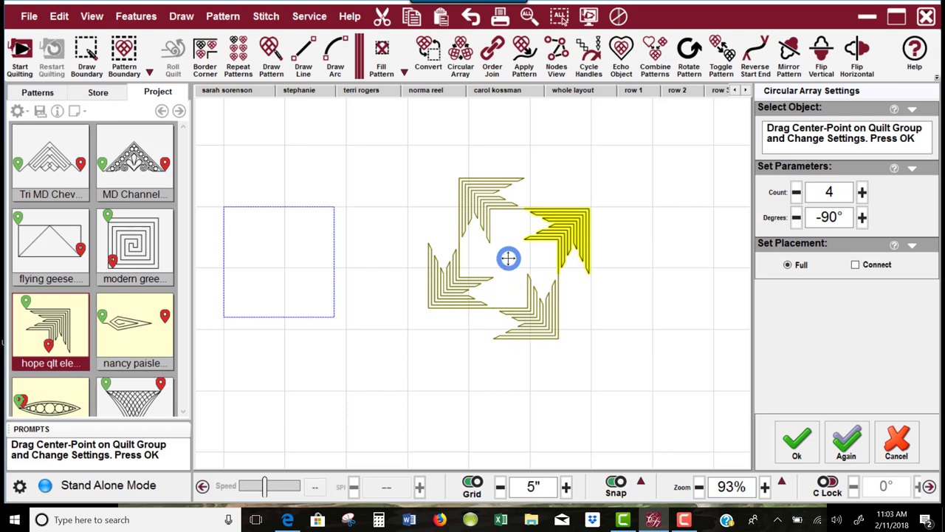
Position the array's centre point, undoing and redoing the centre moves until the layout is square
scroll(508, 258, "up", 2)
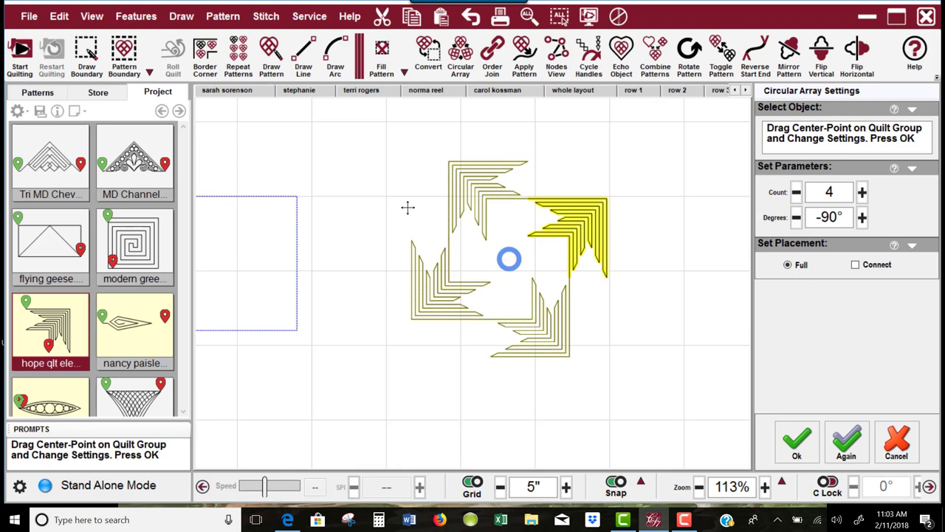
key("ctrl+z")
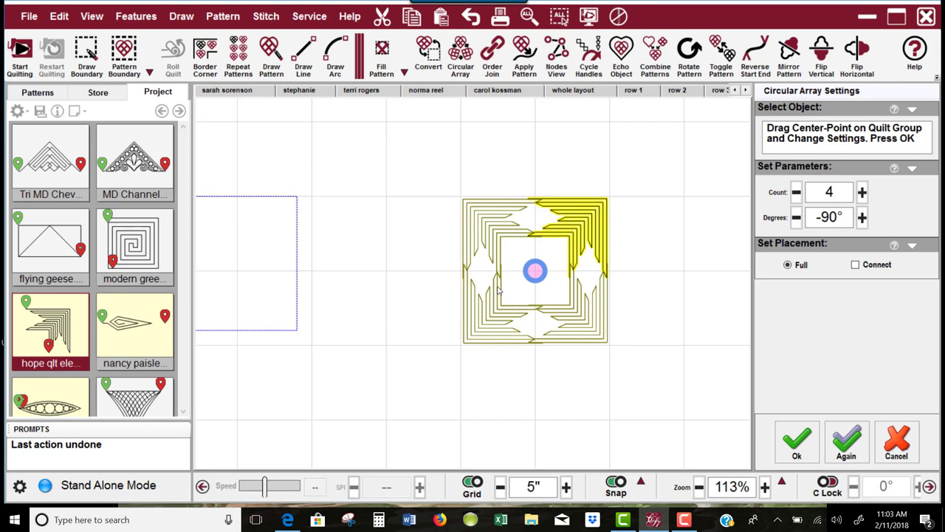
key("ctrl+y")
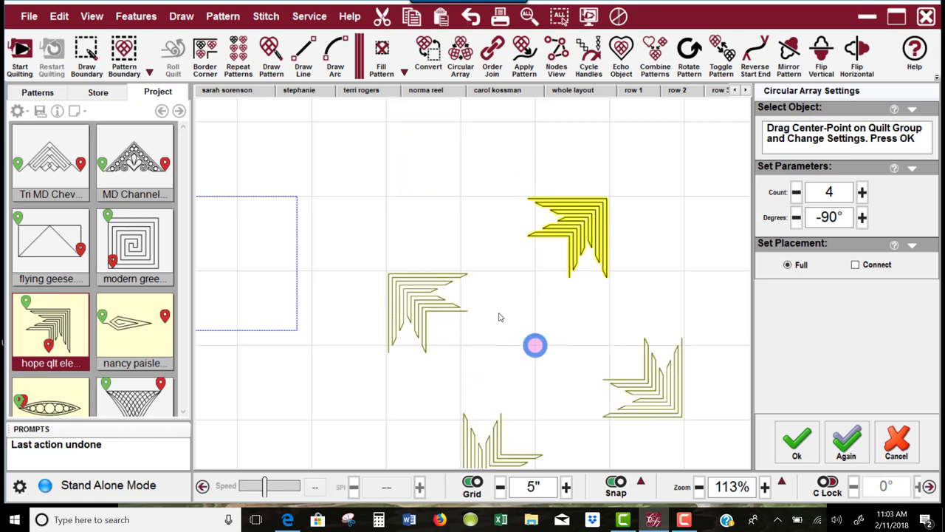
key("ctrl+z")
key("ctrl+y")
key("ctrl+z")
key("ctrl+y")
key("ctrl+z")
key("ctrl+y")
key("ctrl+z")
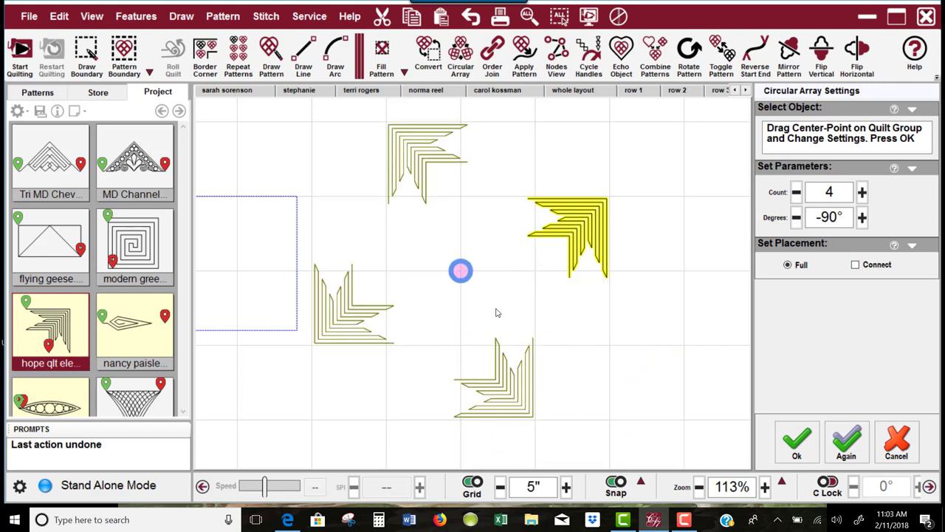
key("ctrl+z")
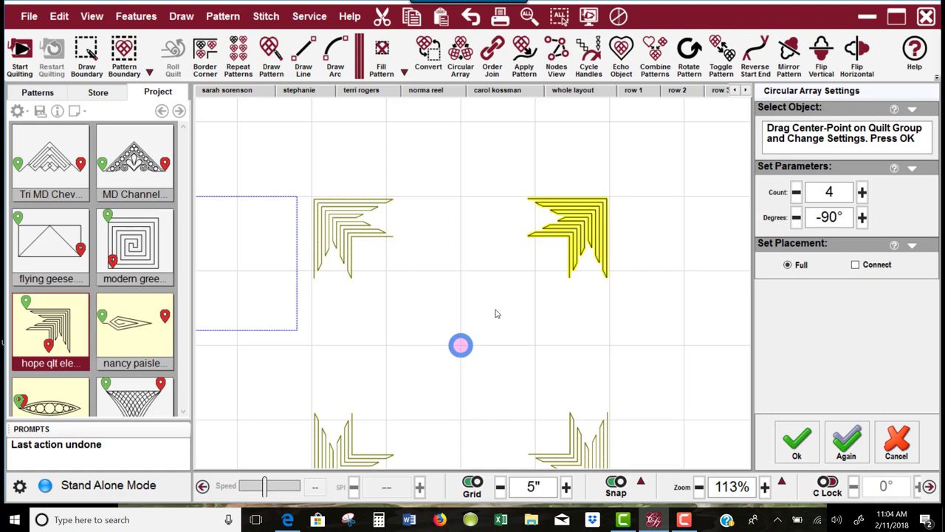
scroll(495, 312, "down", 3)
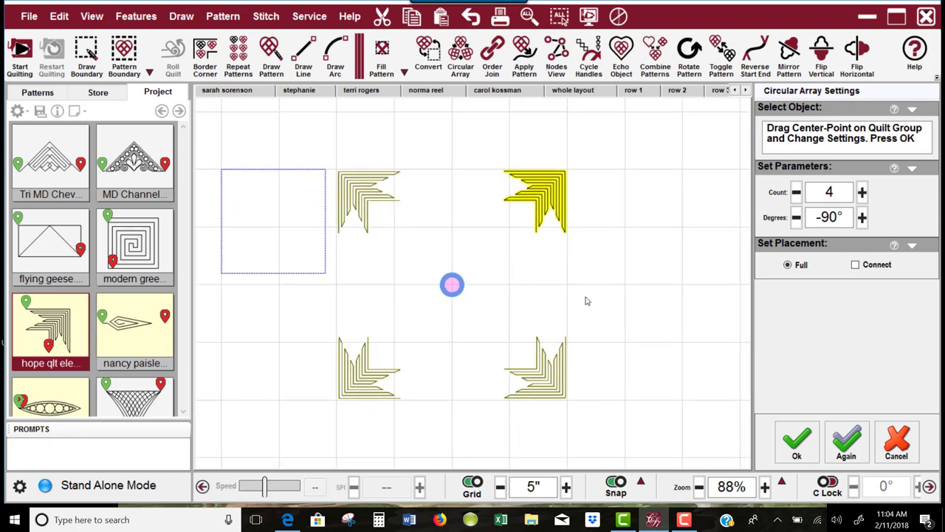
Apply the array to get four corner chevrons spanning 19.68 by 19.68, then inspect them
left_click(797, 442)
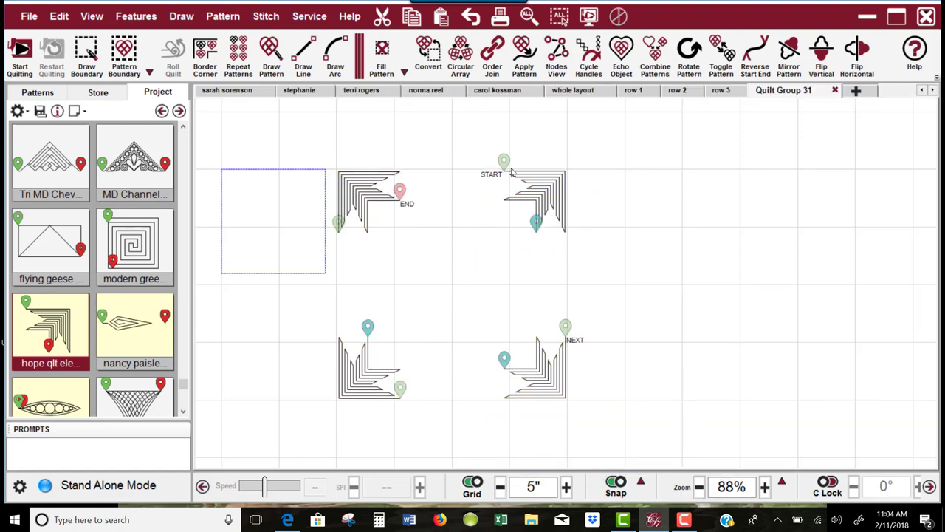
scroll(543, 407, "up", 5)
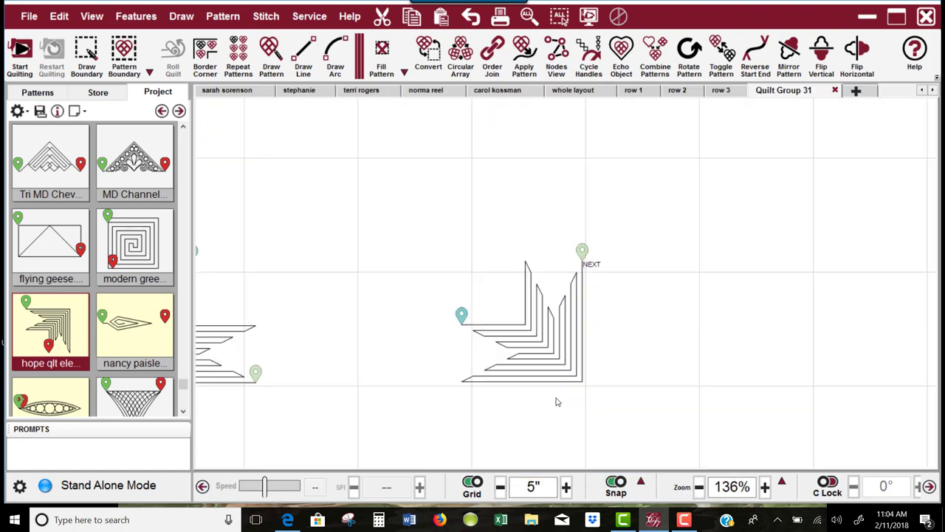
scroll(564, 390, "up", 2)
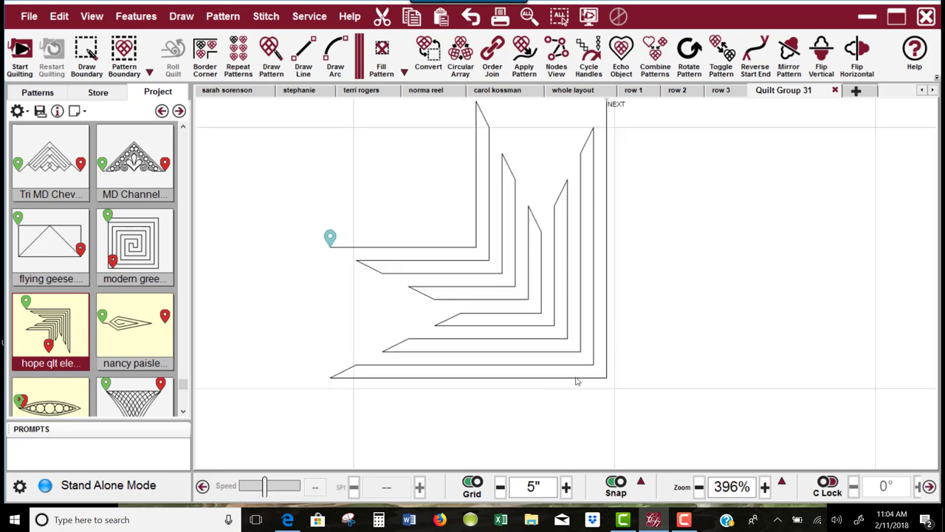
scroll(463, 389, "down", 8)
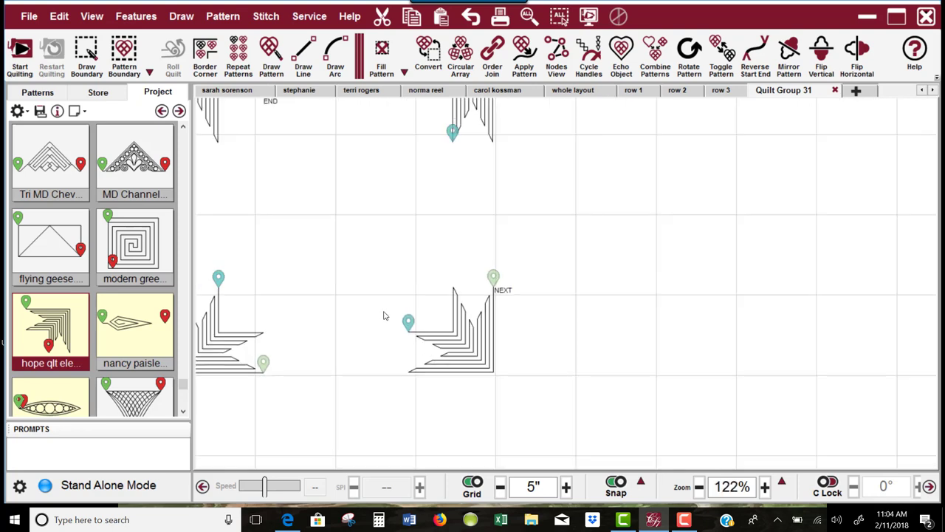
left_click_drag(383, 312, 512, 321)
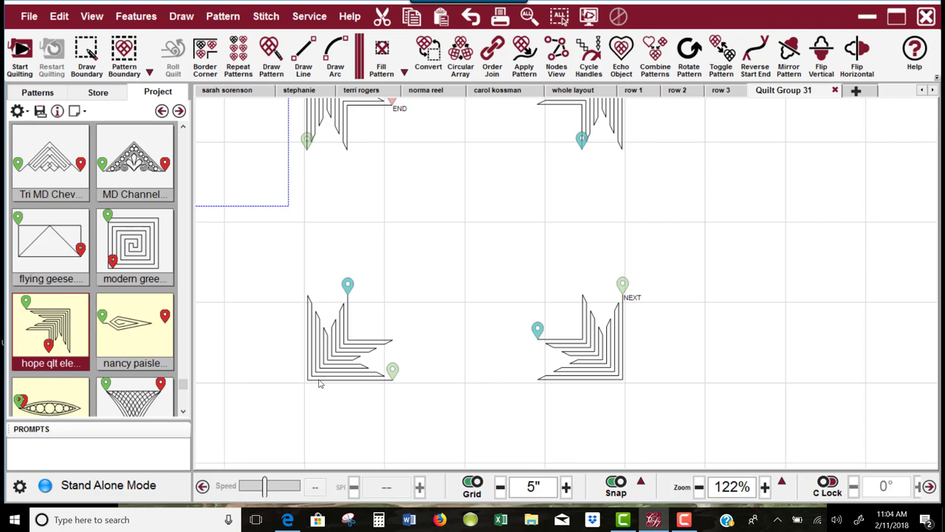
scroll(384, 321, "down", 1)
scroll(384, 322, "down", 1)
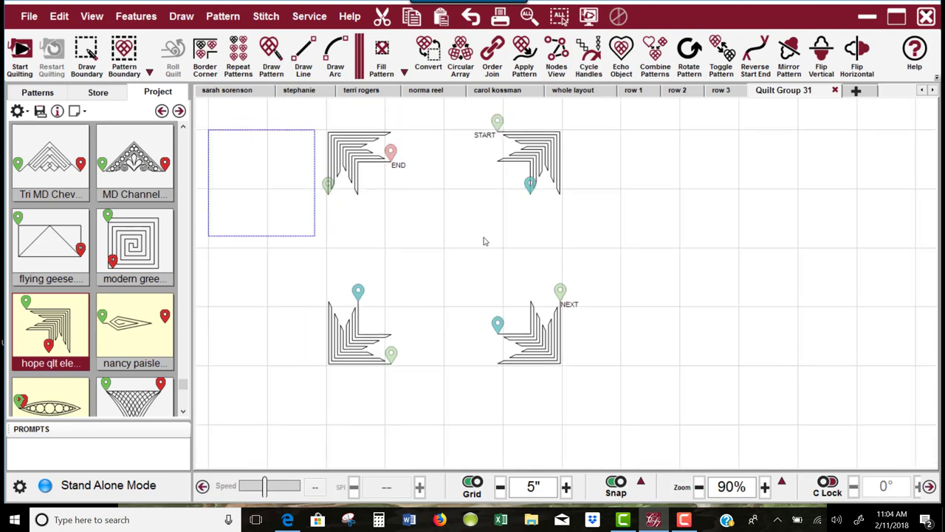
scroll(484, 245, "down", 1)
scroll(597, 125, "down", 1)
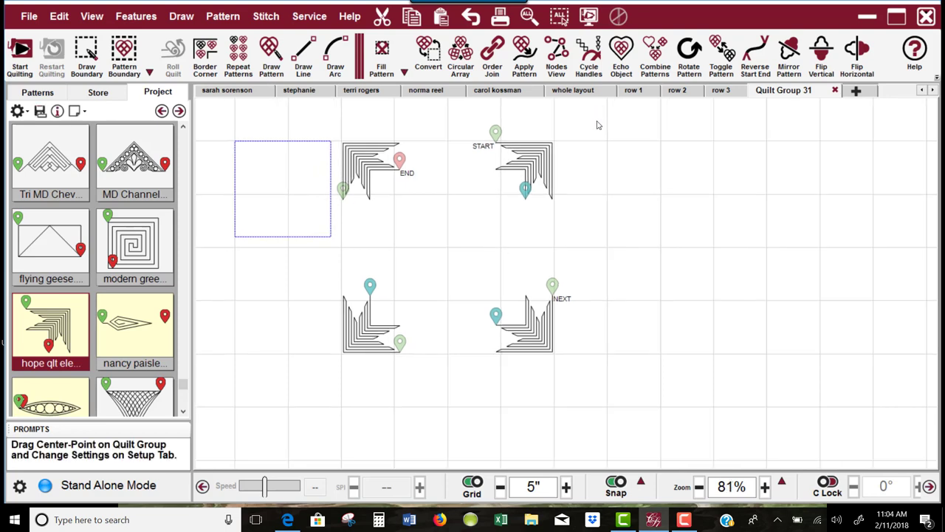
Select all four corner patterns and shrink them about their centre
left_click_drag(596, 123, 319, 376)
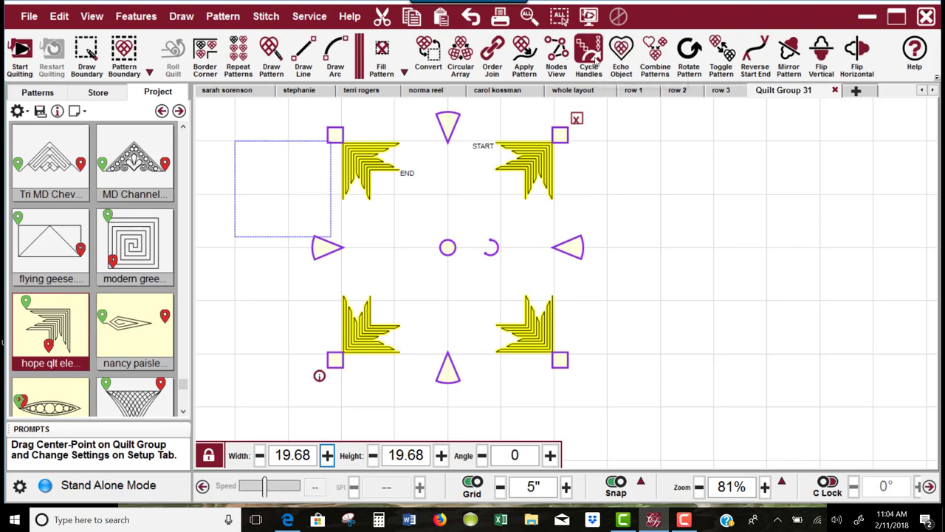
left_click(595, 61)
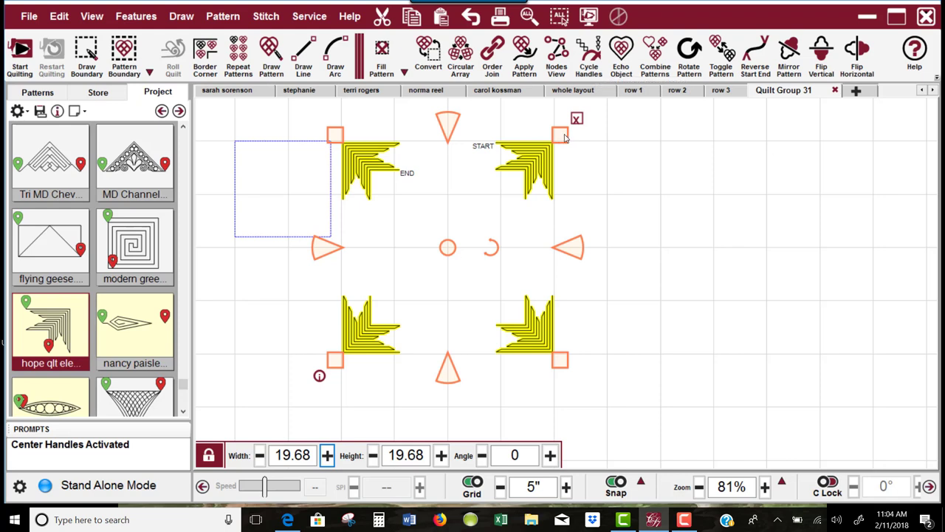
left_click_drag(560, 139, 543, 163)
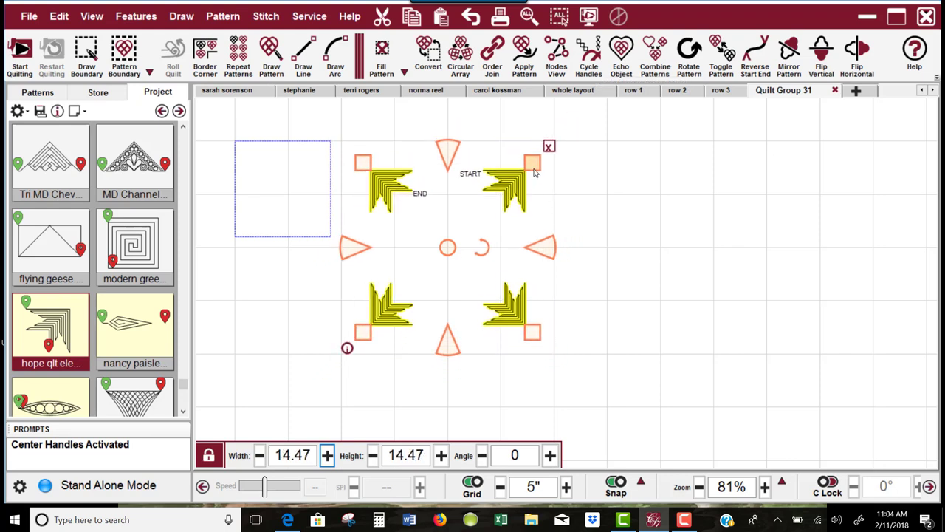
left_click_drag(534, 172, 520, 198)
Enter a height of 9 so the group measures 9 by 9
double_click(406, 455)
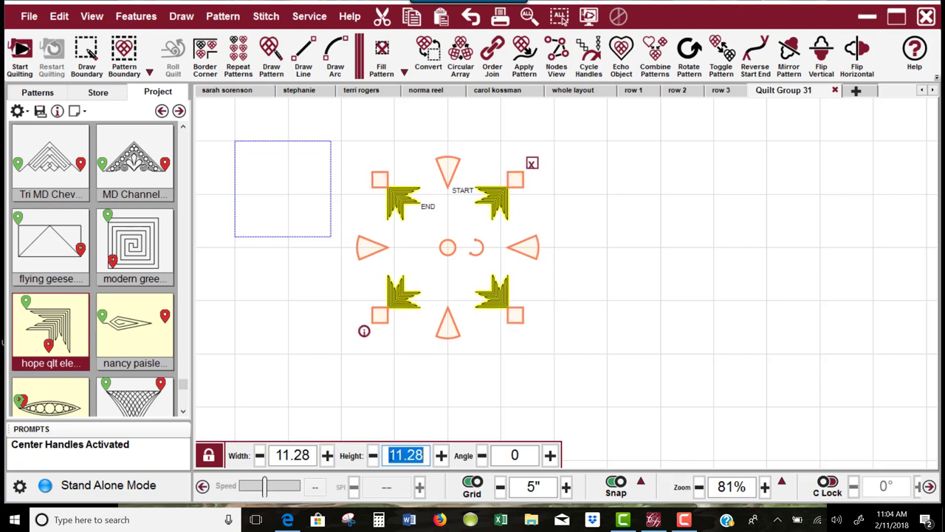
type("9")
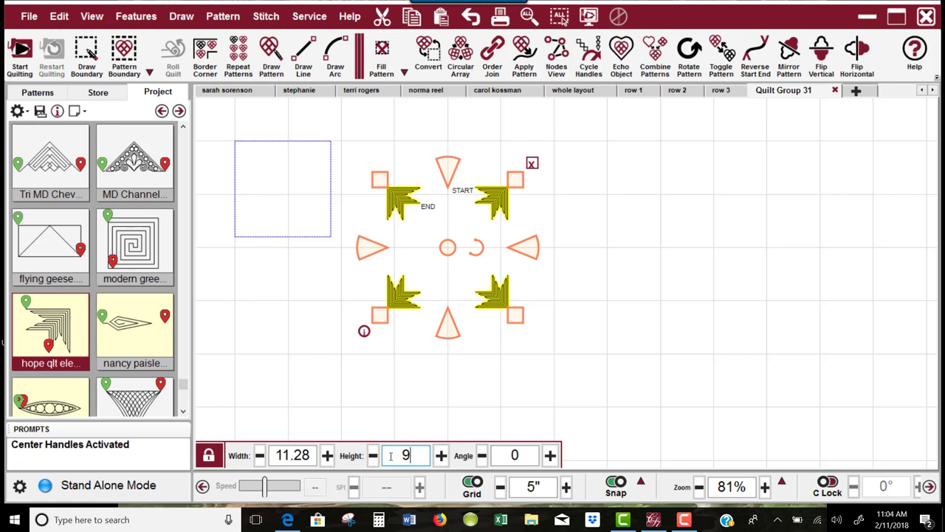
key("Return")
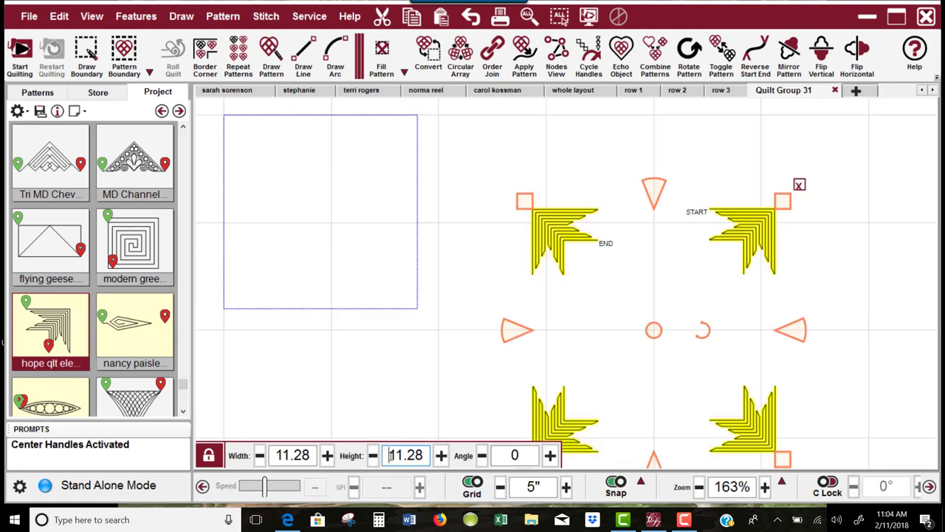
double_click(391, 455)
type("9")
key("Return")
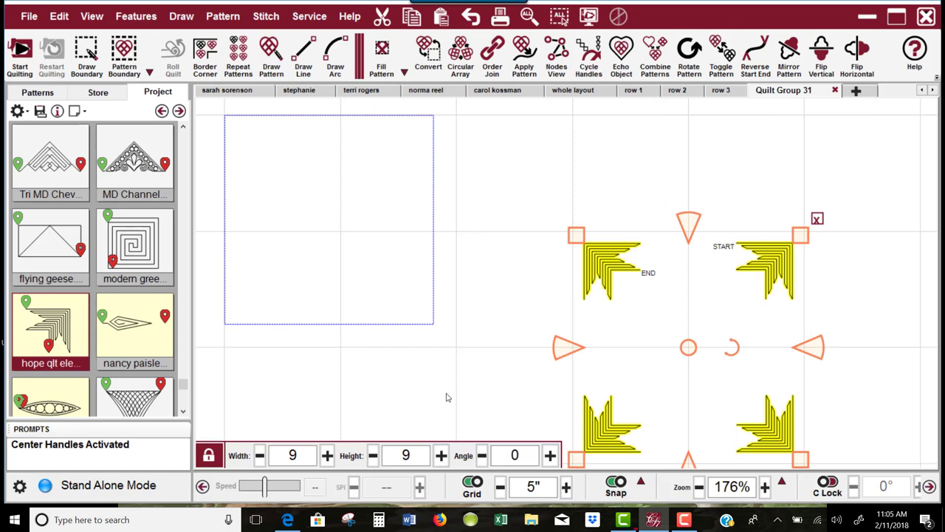
scroll(437, 386, "down", 1)
scroll(436, 386, "down", 2)
scroll(528, 274, "up", 1)
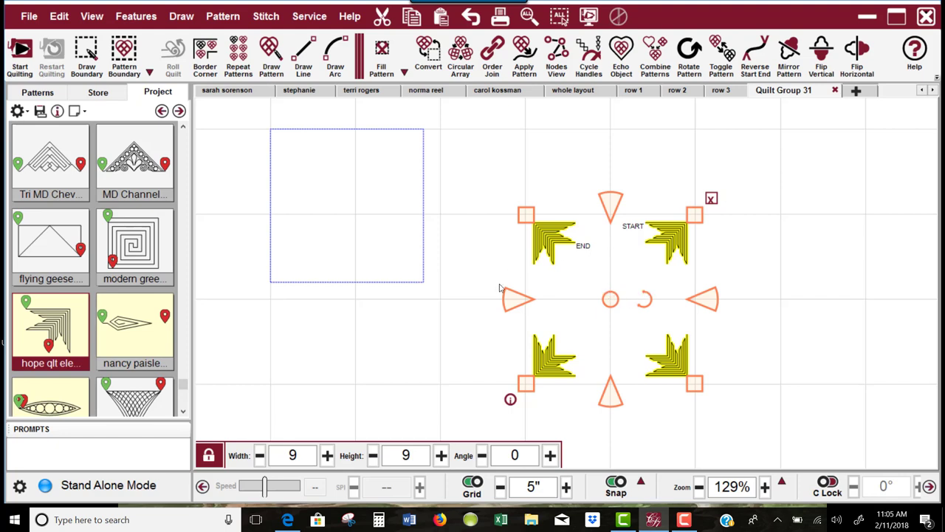
Save the group as pattern 'hope qlt element 002_02645' to the project, with Database unchecked
right_click(610, 254)
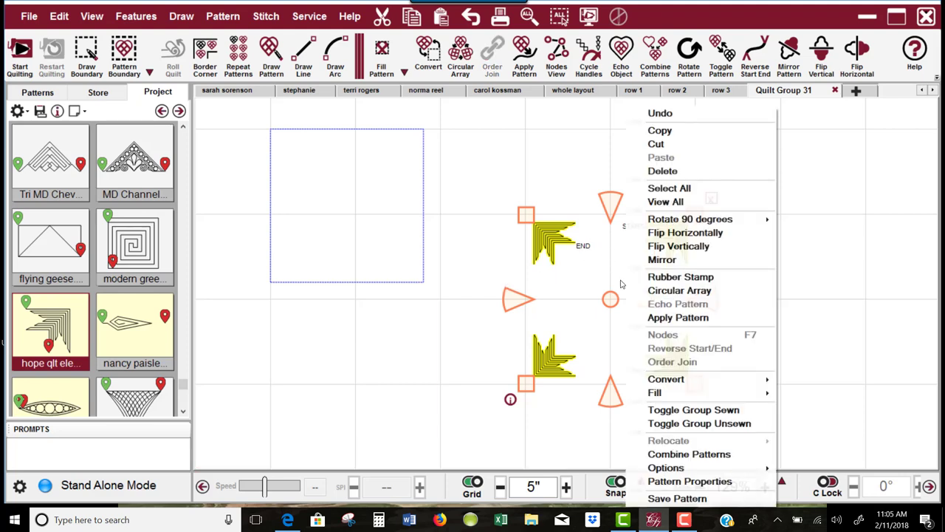
left_click(667, 499)
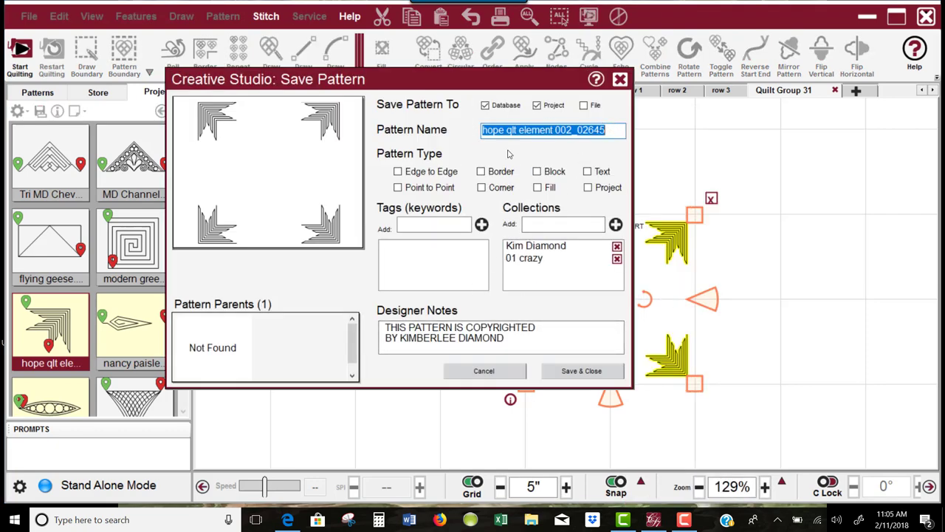
left_click(485, 106)
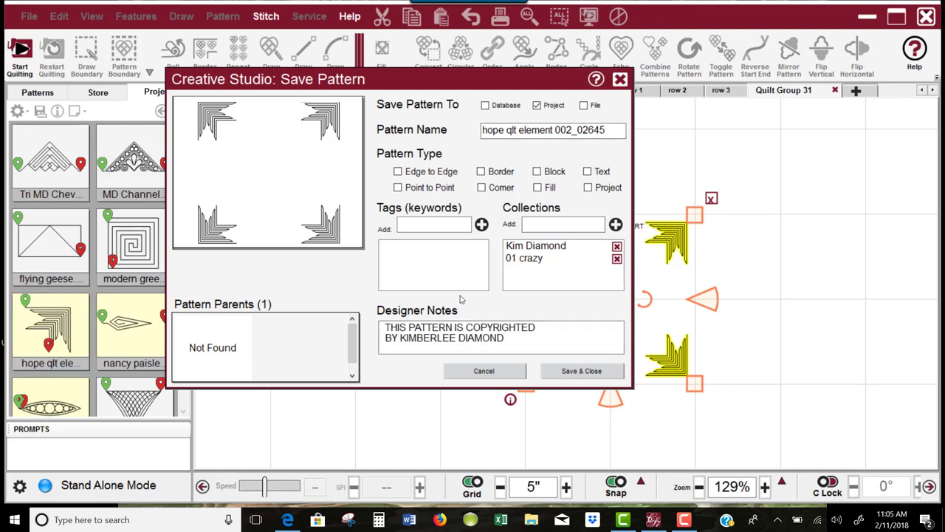
left_click(577, 371)
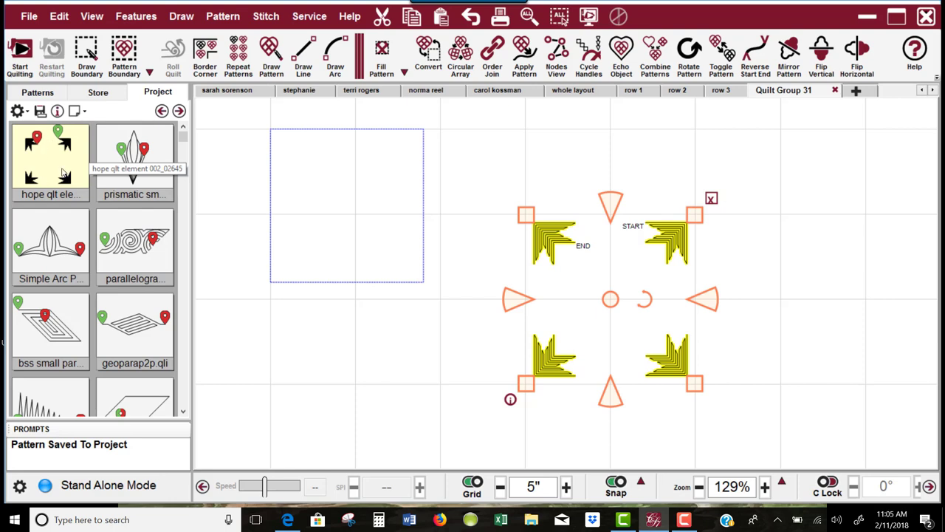
Place the saved 'hope qlt element 002_02645' pattern inside the empty square boundary with Pattern Boundary
left_click(859, 179)
left_click_drag(335, 302, 411, 363)
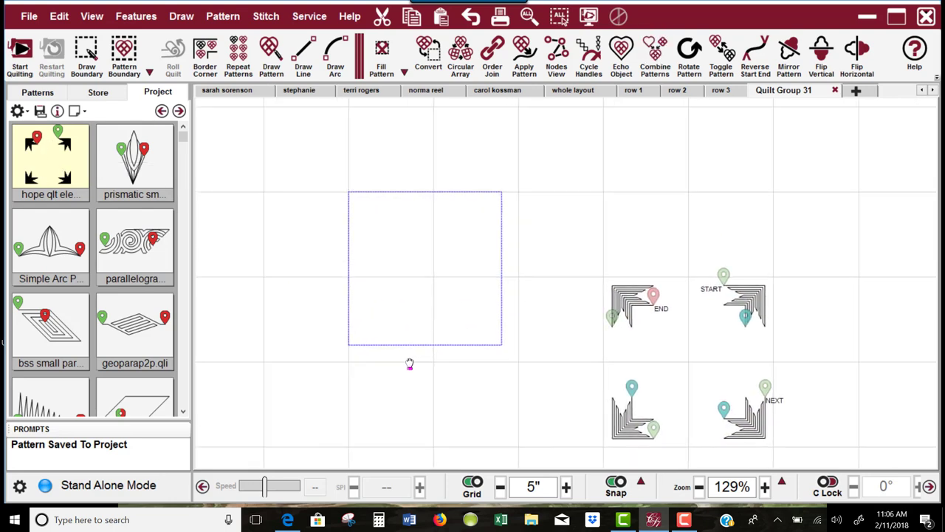
left_click(50, 159)
left_click(441, 248)
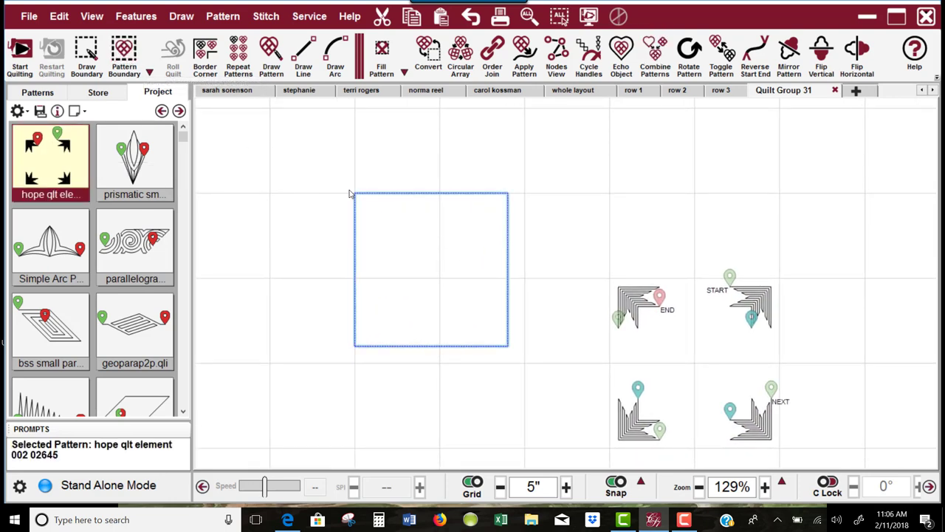
left_click(125, 52)
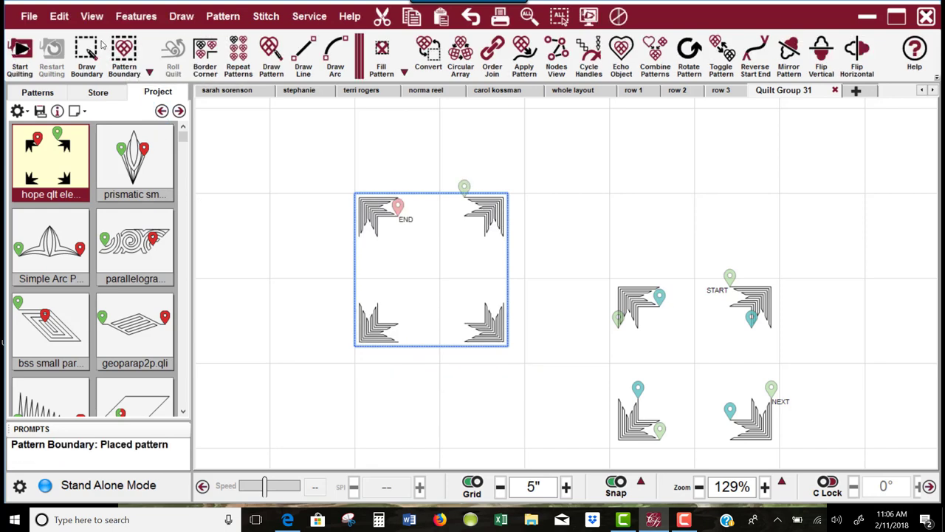
left_click(574, 290)
scroll(474, 299, "up", 2)
left_click_drag(474, 292, 490, 304)
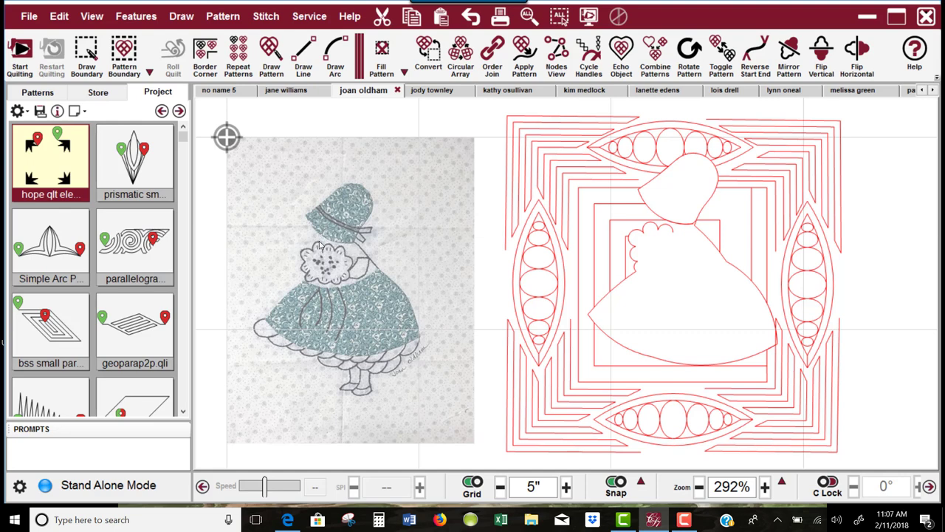
Zoom in on the sunbonnet applique block in the open quilt group
scroll(319, 246, "up", 2)
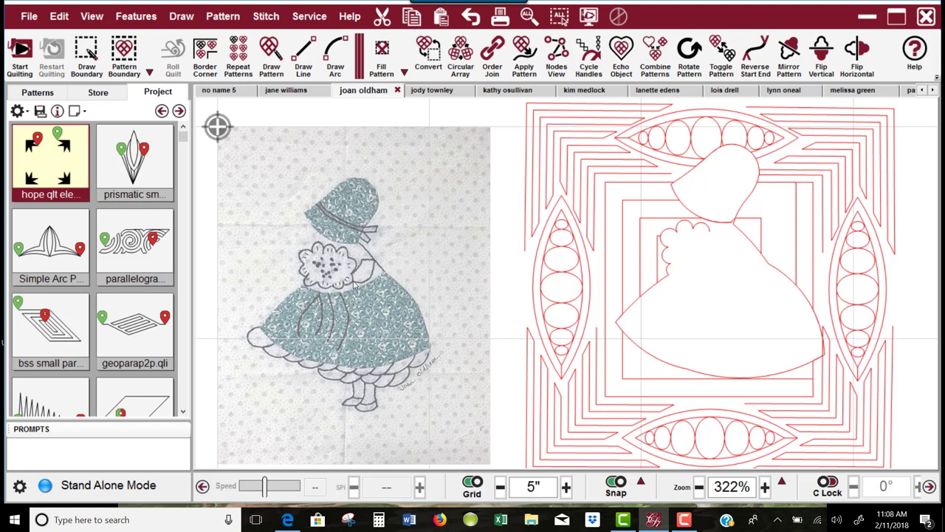
Start a Draw Arc path on the bonnet edge, run a straight segment to the brim top, then switch to arc mode
left_click(336, 67)
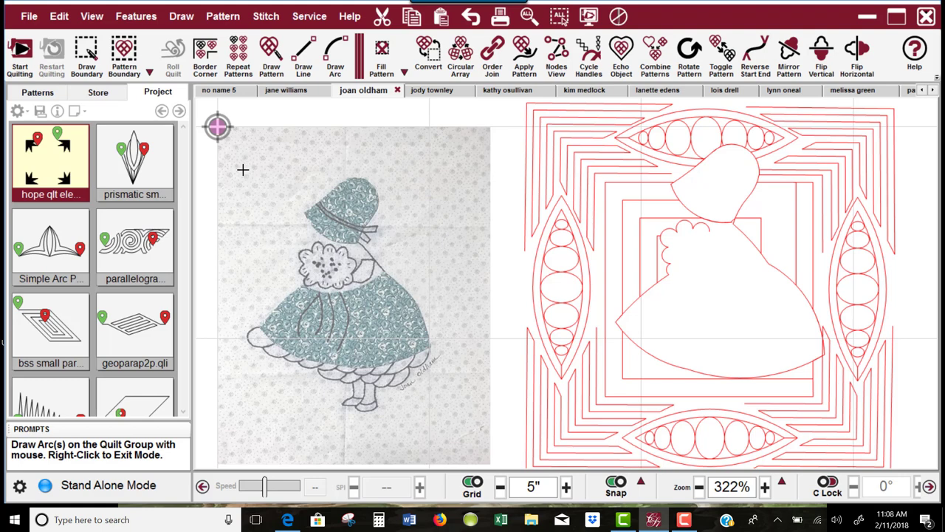
left_click(322, 200)
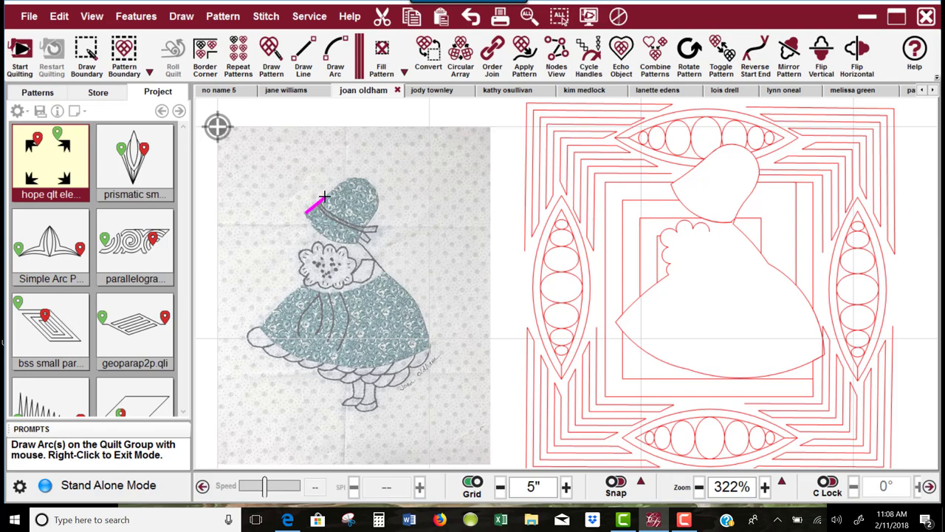
scroll(323, 198, "down", 1)
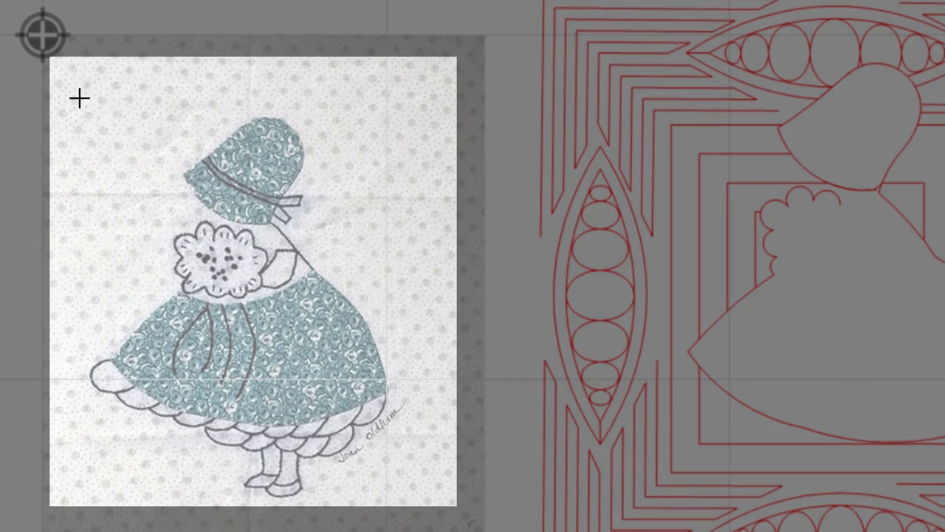
left_click(186, 170)
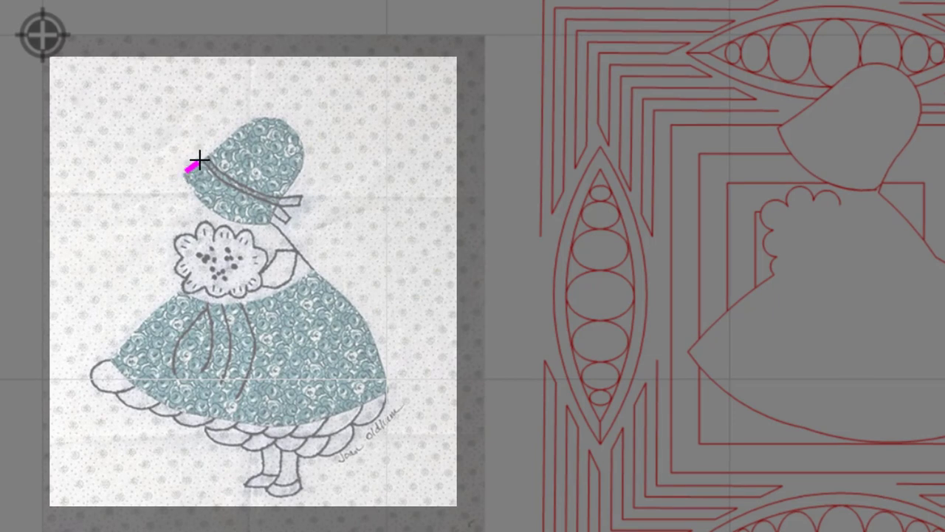
left_click(239, 127)
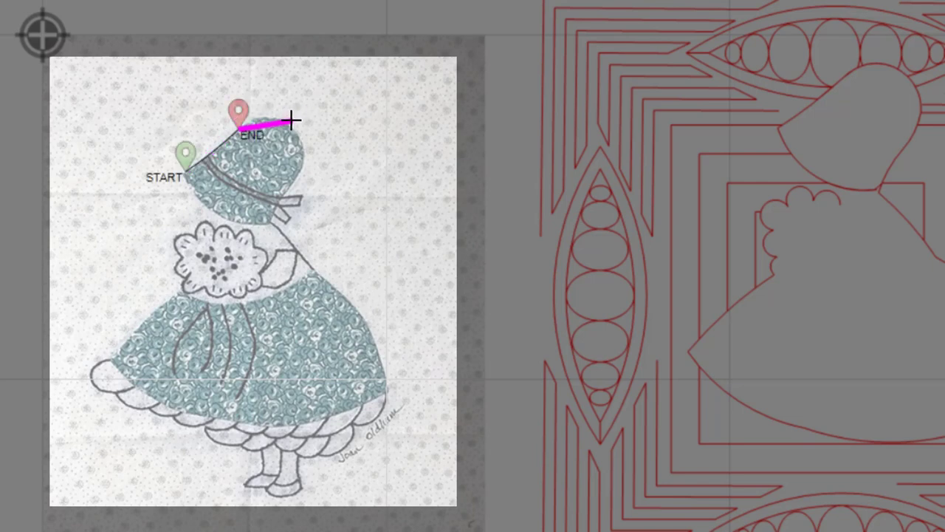
key("a")
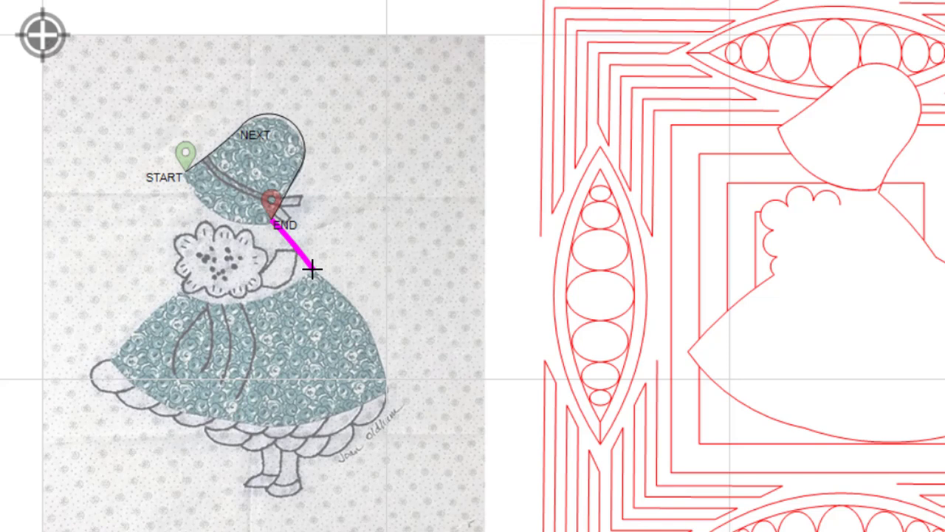
Continue the line to the dress top, then arc down the dress side, along the hem, and up to the nosegay
left_click(312, 270)
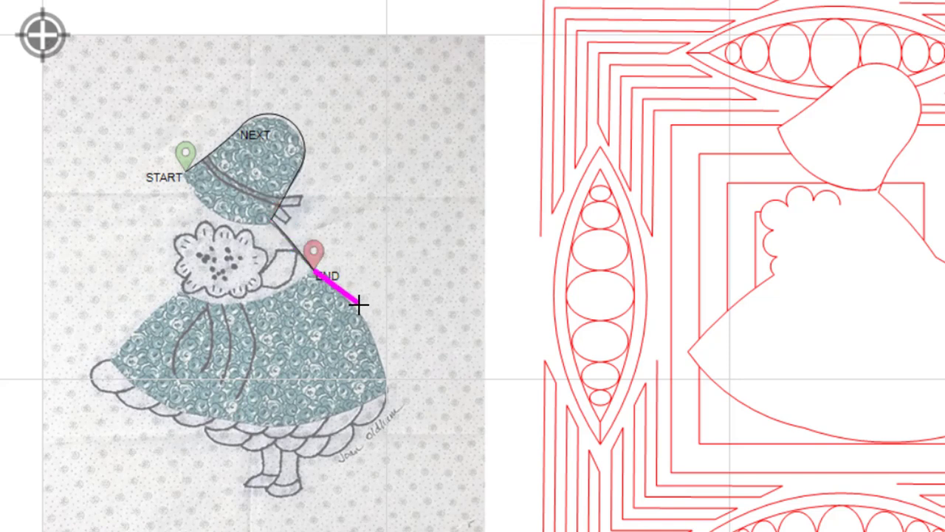
key("a")
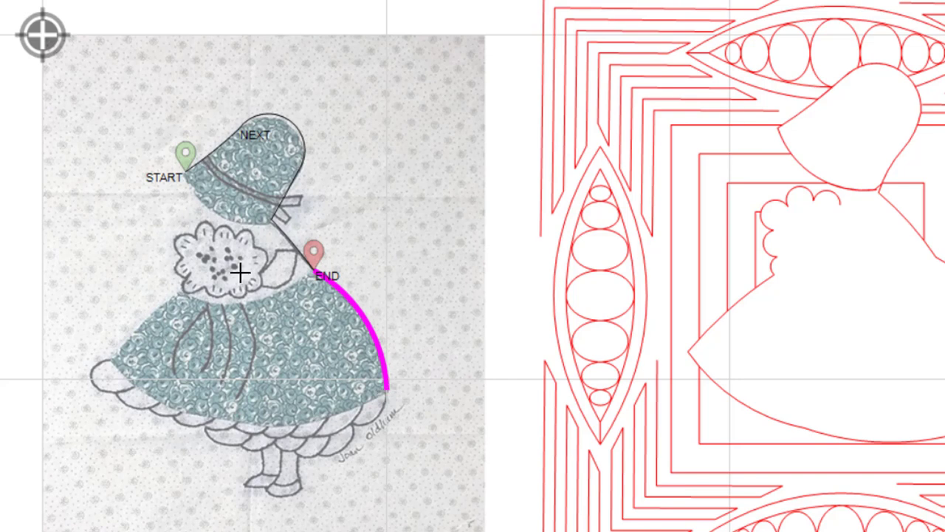
left_click(386, 389)
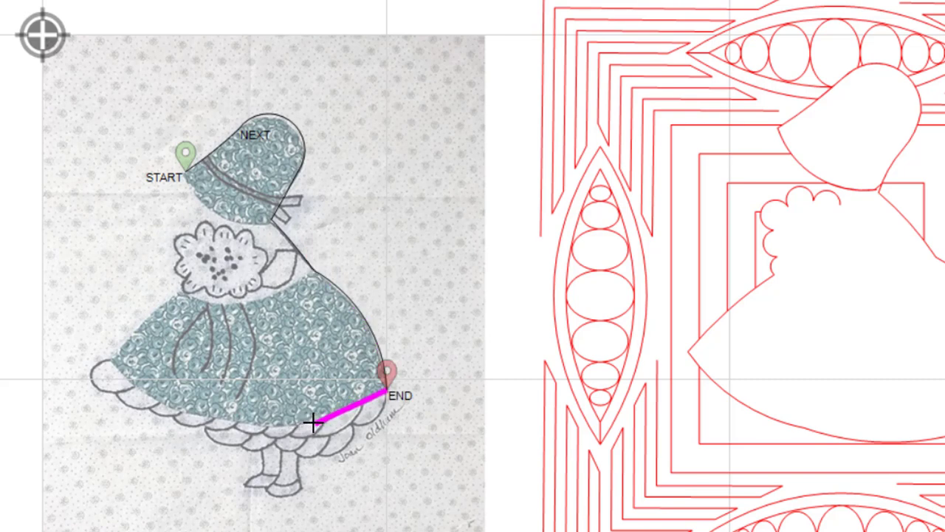
left_click(230, 418)
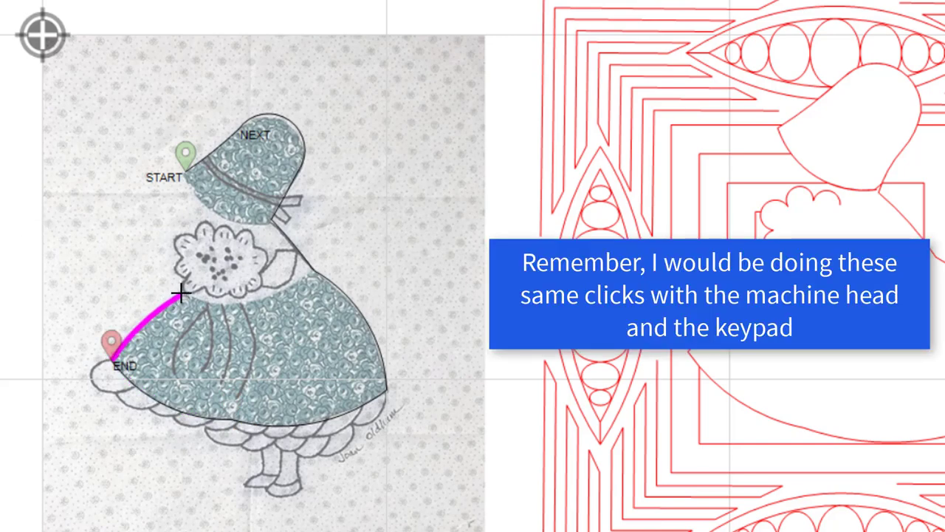
left_click(177, 294)
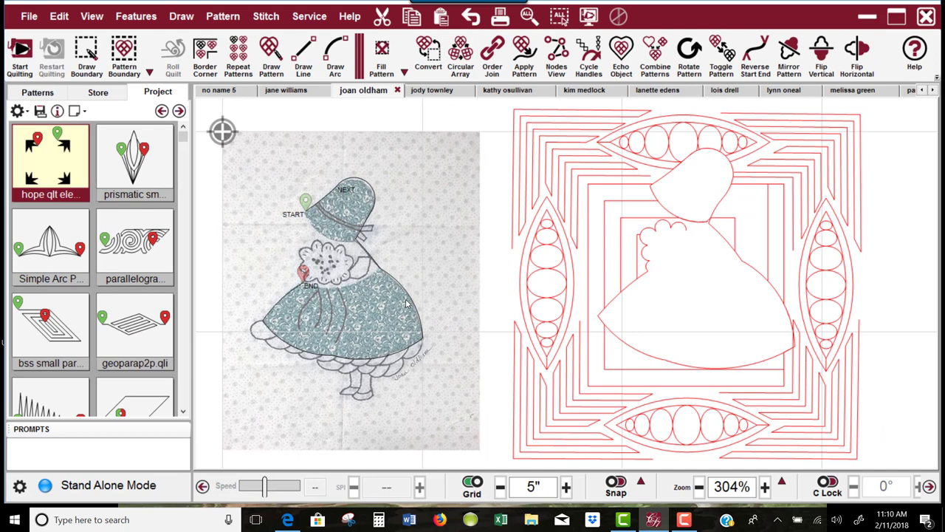
Move the design down, then draw a practice arc followed by a straight line on the empty grid
scroll(405, 302, "down", 3)
left_click_drag(422, 206, 438, 317)
left_click_drag(428, 185, 422, 233)
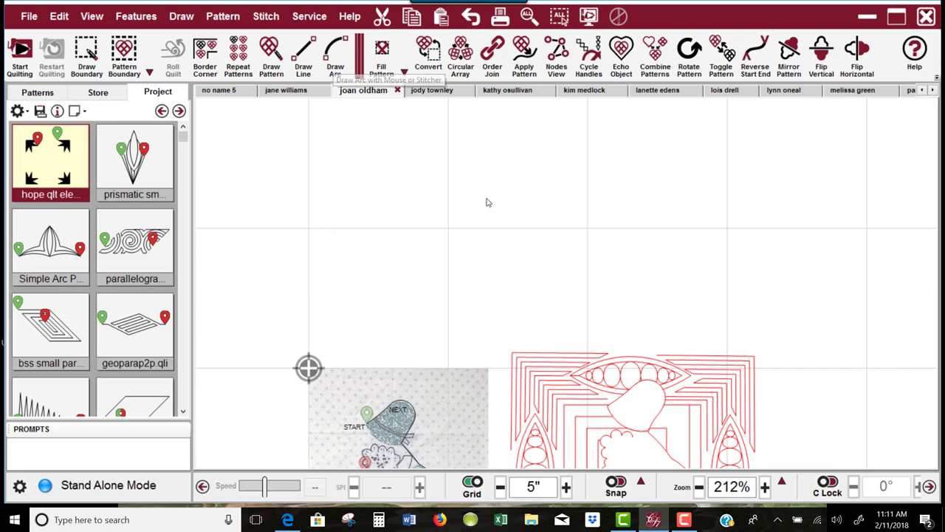
left_click(336, 50)
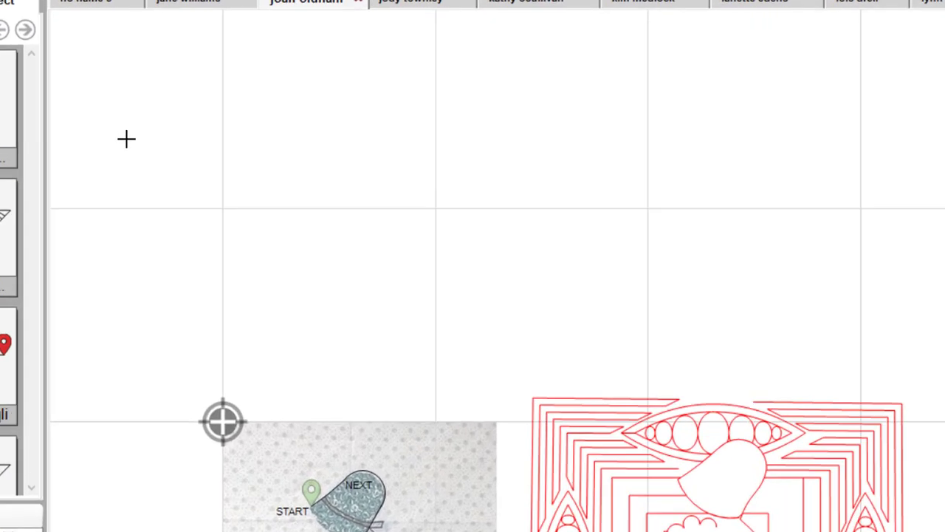
left_click(248, 194)
key("Escape")
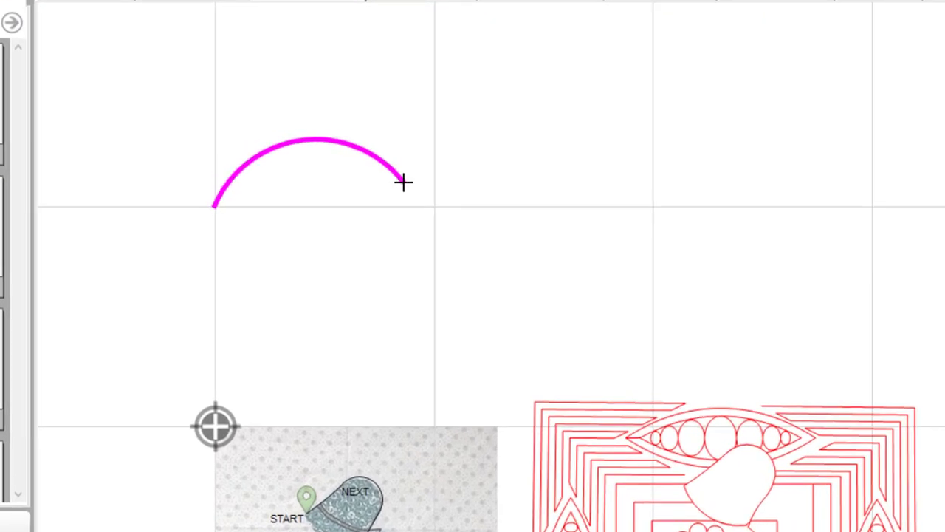
left_click(434, 207)
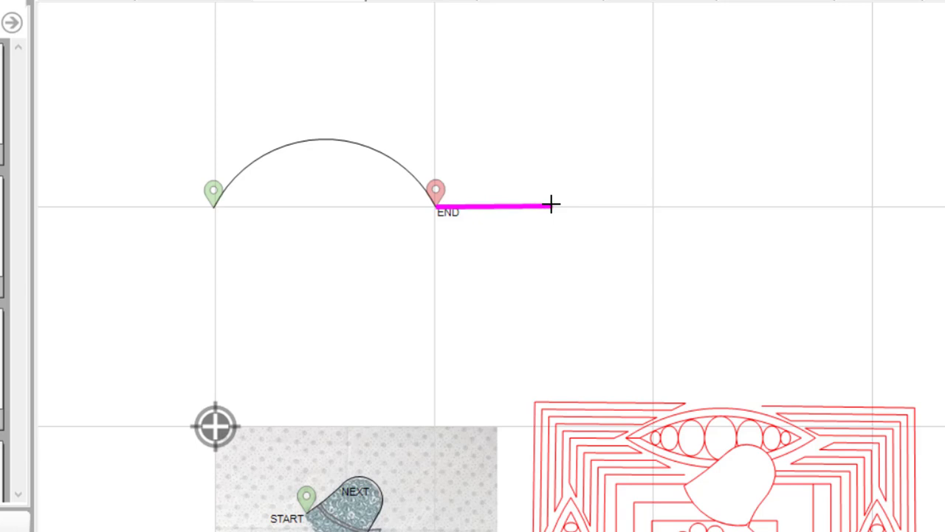
left_click(655, 204)
left_click(654, 205)
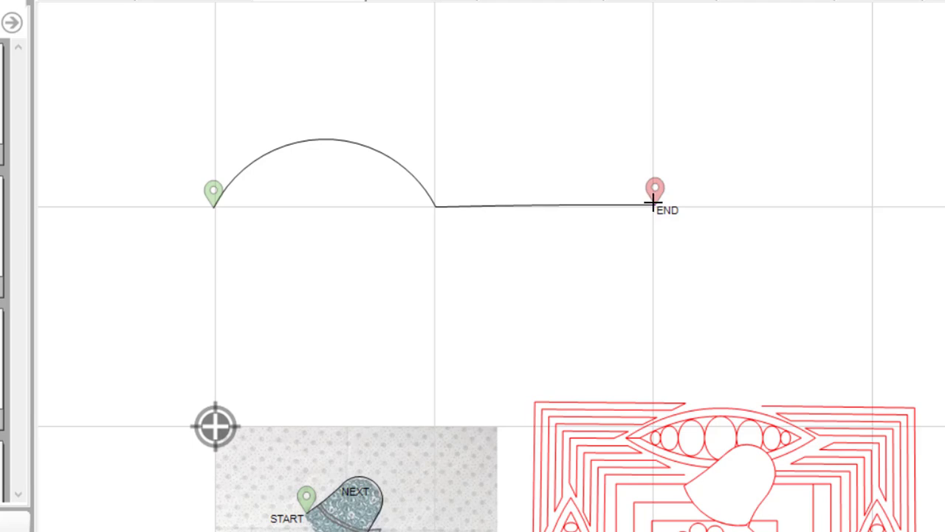